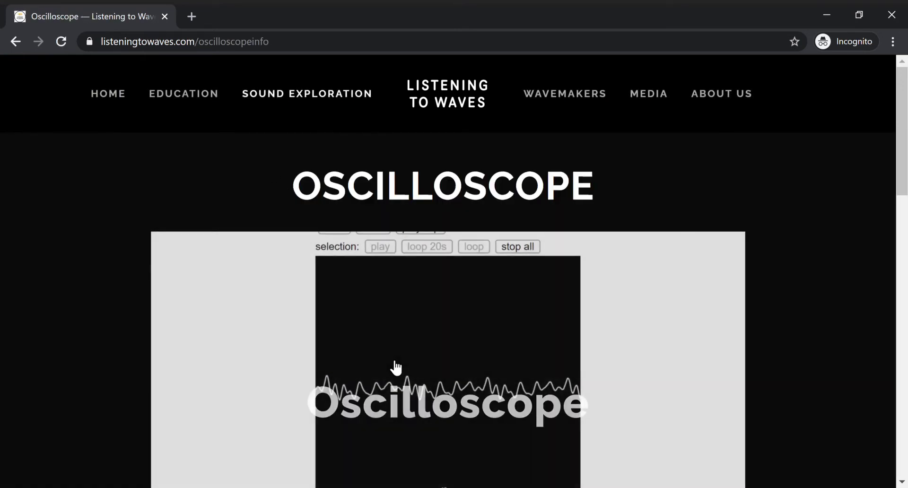
Open the Musiscope oscilloscope from the Listening to Waves page and start recording from the microphone.
{"action": "left_click", "coordinate": [392, 367]}
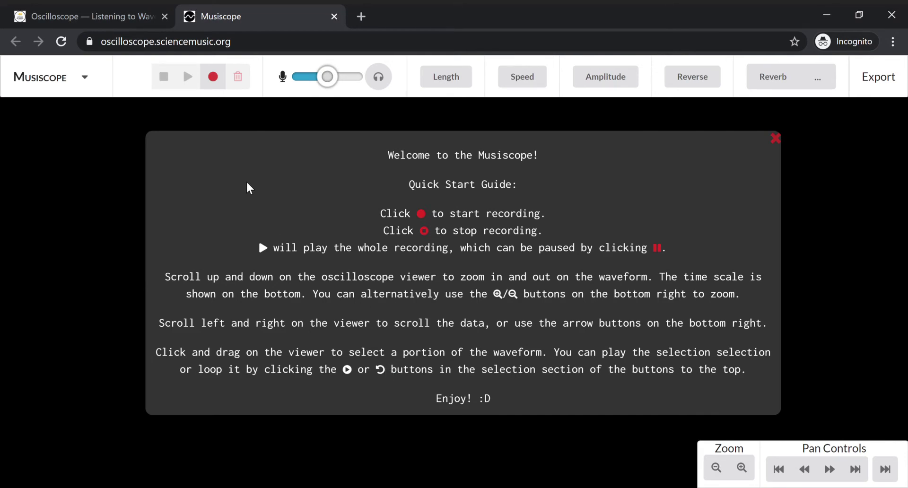
{"action": "left_click", "coordinate": [215, 98]}
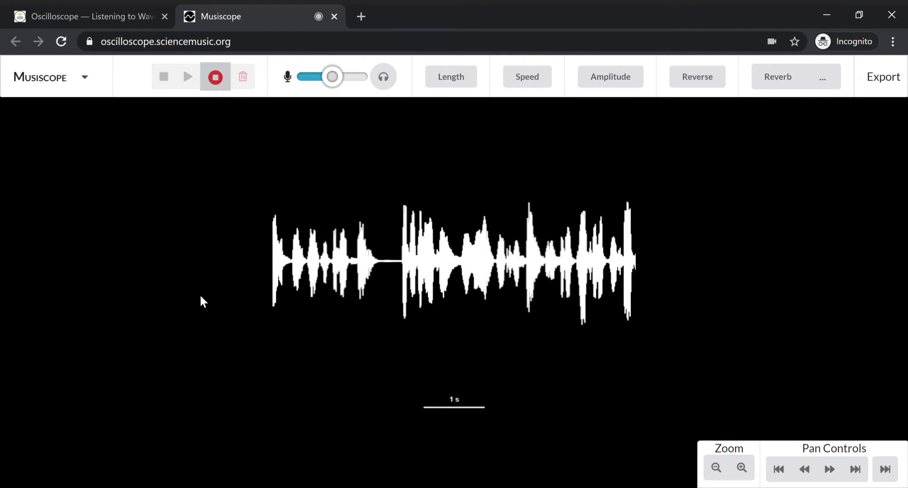
Zoom in on the live waveform while recording to examine the individual sound waves at a 100 ms scale.
{"action": "left_click", "coordinate": [749, 478]}
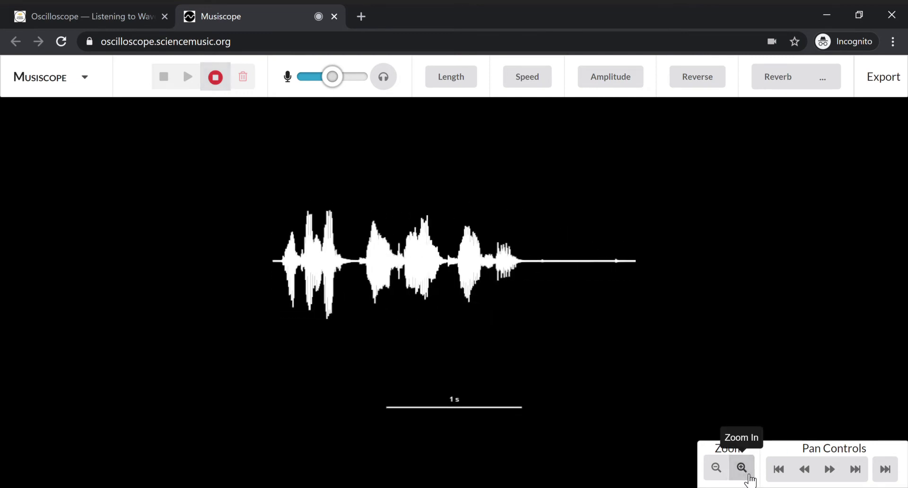
{"action": "left_click", "coordinate": [749, 478]}
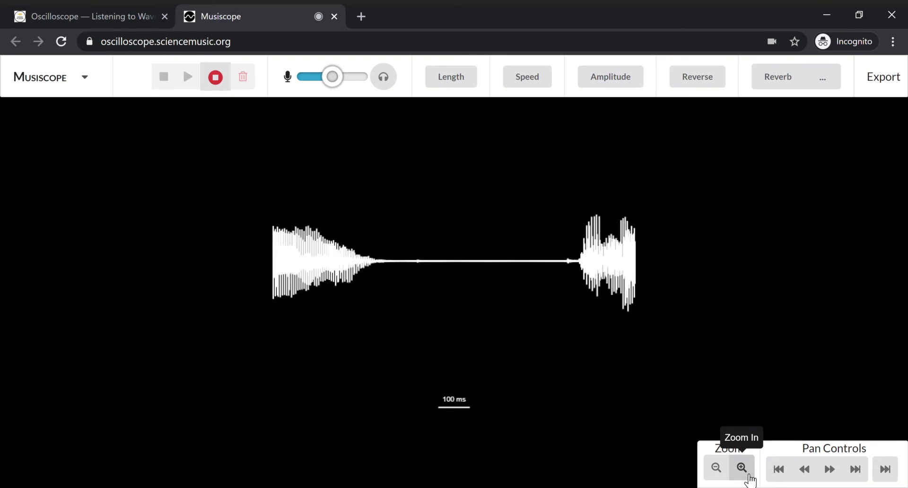
{"action": "left_click", "coordinate": [749, 477]}
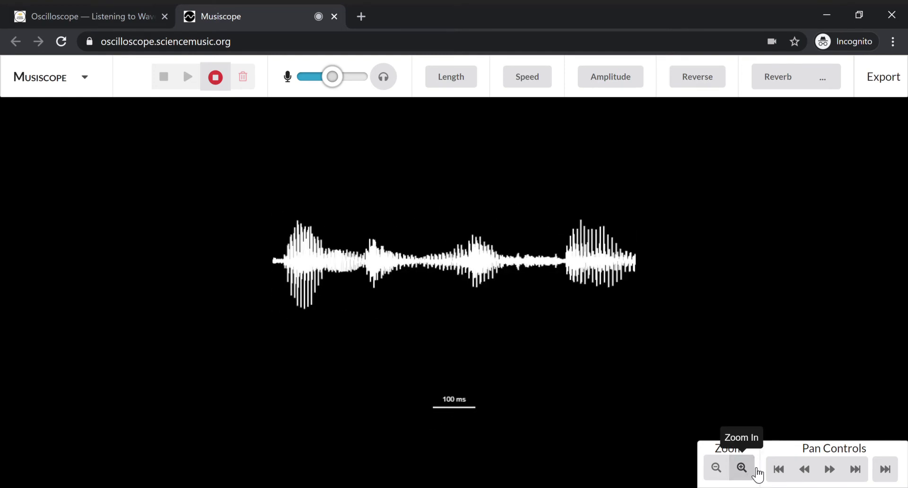
{"action": "left_click", "coordinate": [741, 468]}
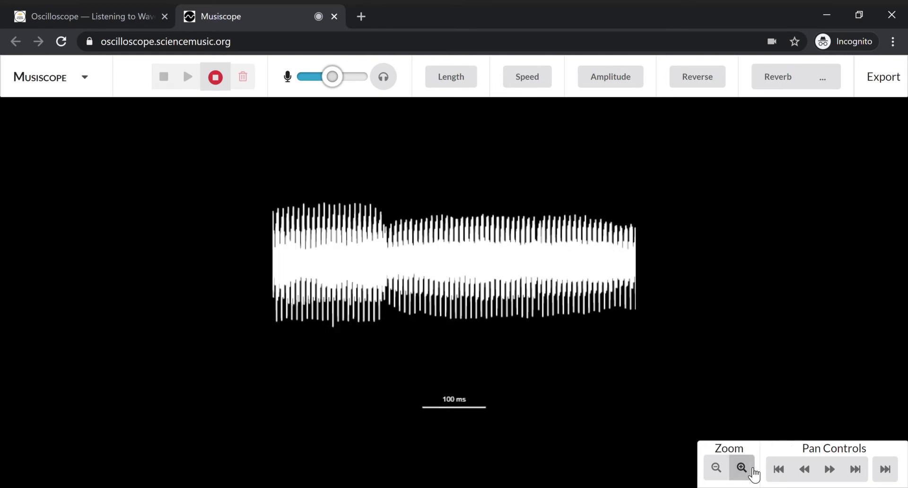
{"action": "left_click", "coordinate": [741, 468]}
{"action": "left_click", "coordinate": [741, 468]}
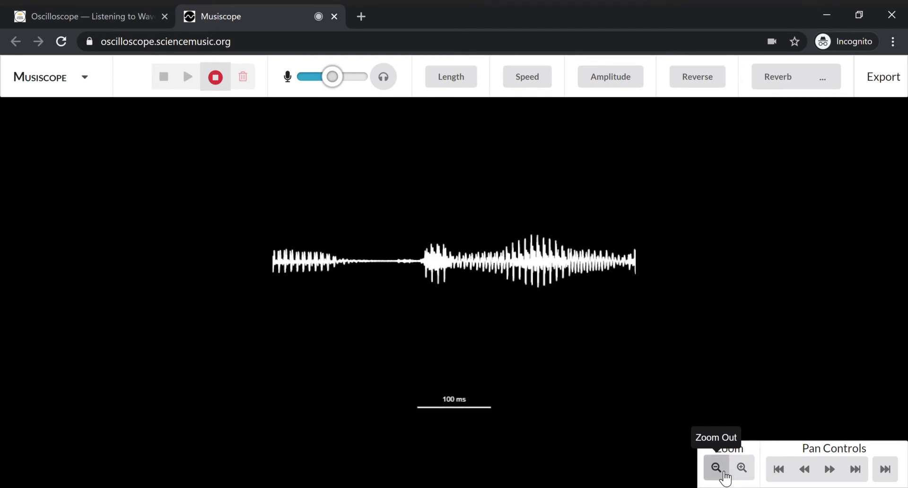
Zoom the live waveform back out to a 1 s scale and stop the recording.
{"action": "left_click", "coordinate": [724, 473]}
{"action": "left_click", "coordinate": [724, 473]}
{"action": "left_click", "coordinate": [724, 473]}
{"action": "left_click", "coordinate": [724, 473]}
{"action": "left_click", "coordinate": [724, 473]}
{"action": "left_click", "coordinate": [724, 473]}
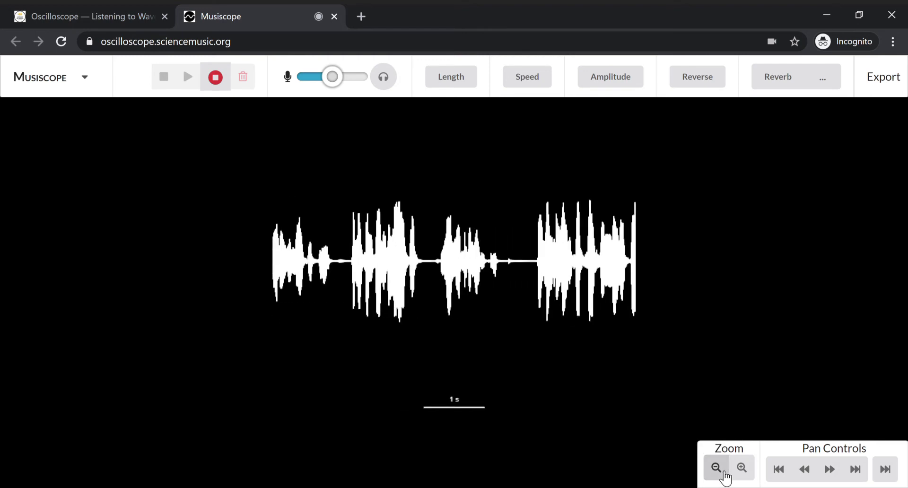
{"action": "left_click", "coordinate": [226, 80]}
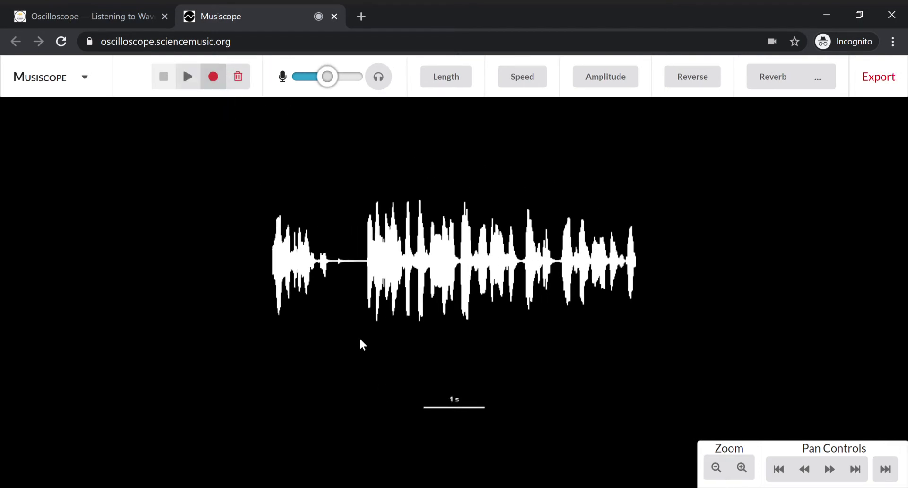
Select a section of about 1.9 s in the recorded waveform, starting in the pause before the second burst, and play it.
{"action": "left_click_drag", "start_coordinate": [357, 340], "coordinate": [473, 345]}
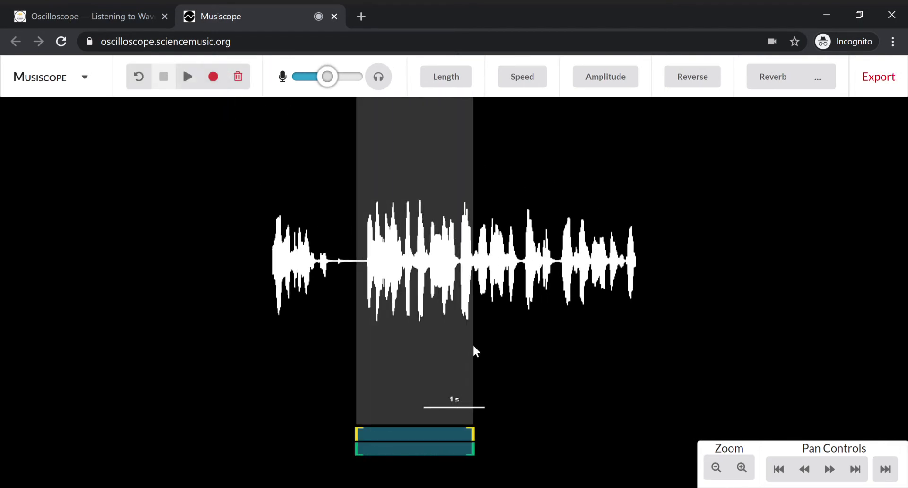
{"action": "left_click", "coordinate": [200, 82]}
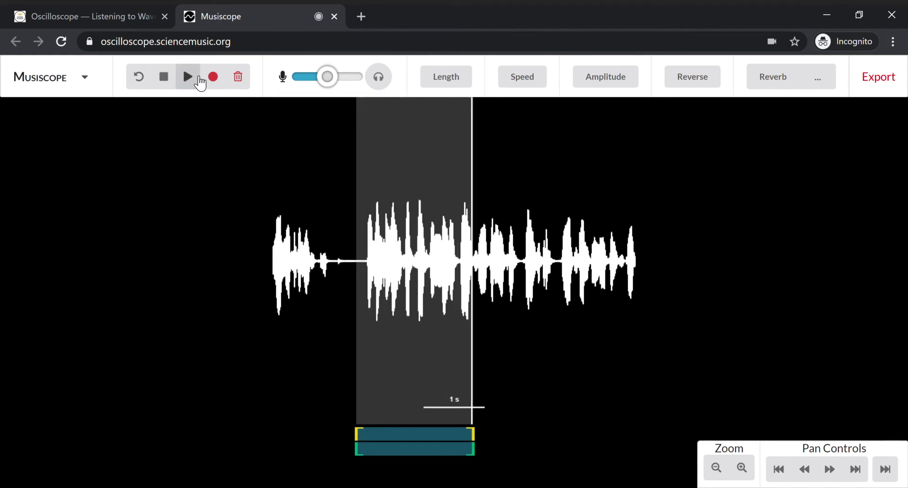
{"action": "left_click", "coordinate": [200, 83]}
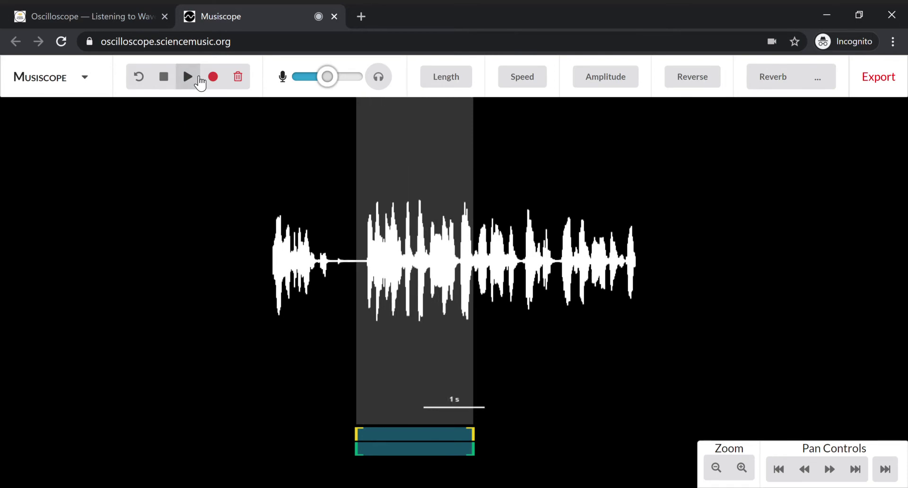
{"action": "left_click", "coordinate": [199, 83]}
{"action": "left_click", "coordinate": [199, 84]}
Loop the selected section, stop the playback and restart the loop.
{"action": "left_click", "coordinate": [148, 86]}
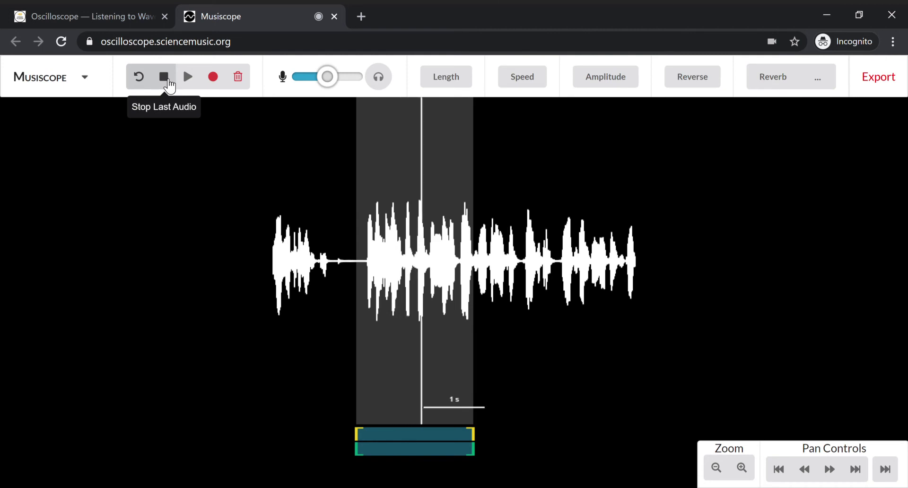
{"action": "left_click", "coordinate": [169, 86]}
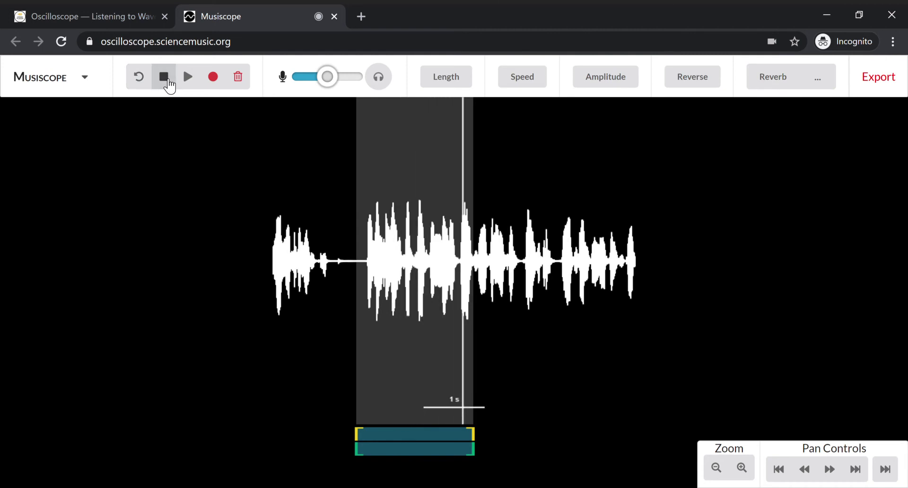
{"action": "left_click", "coordinate": [145, 84]}
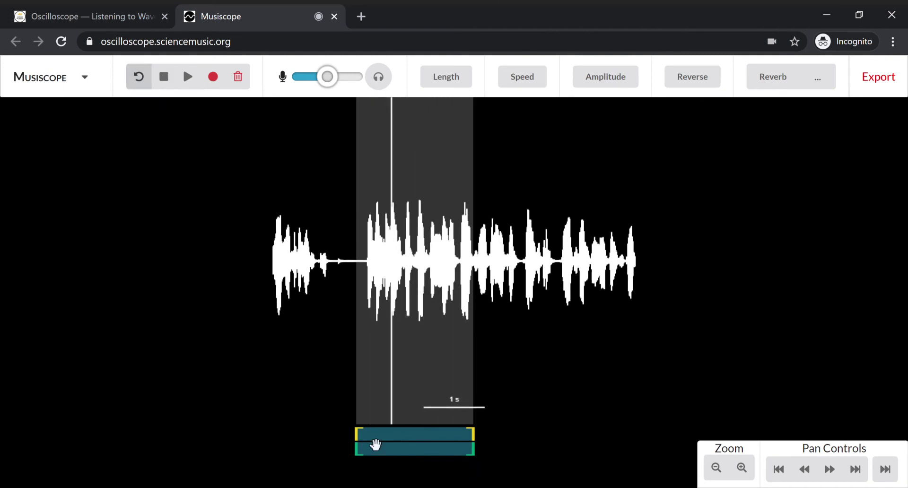
Shift the looping selection further along the waveform and shorten it to about 0.2 s.
{"action": "left_click_drag", "start_coordinate": [412, 462], "coordinate": [472, 462]}
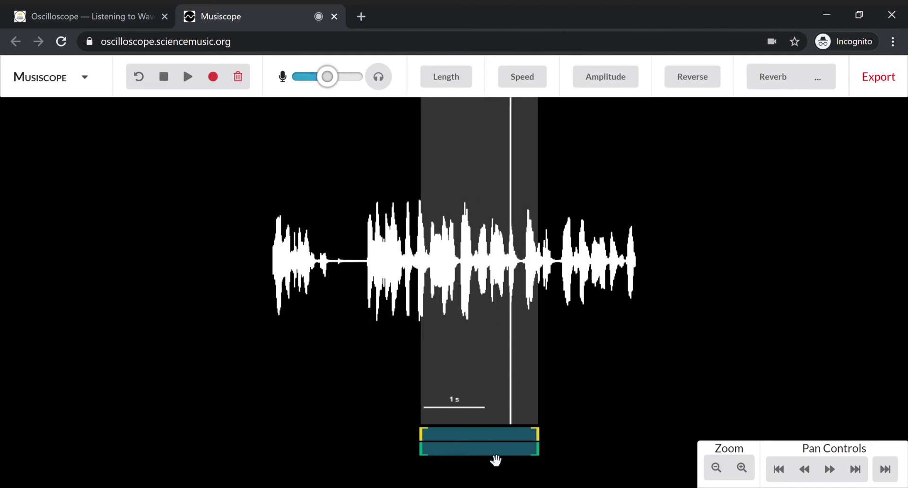
{"action": "left_click_drag", "start_coordinate": [504, 462], "coordinate": [528, 462]}
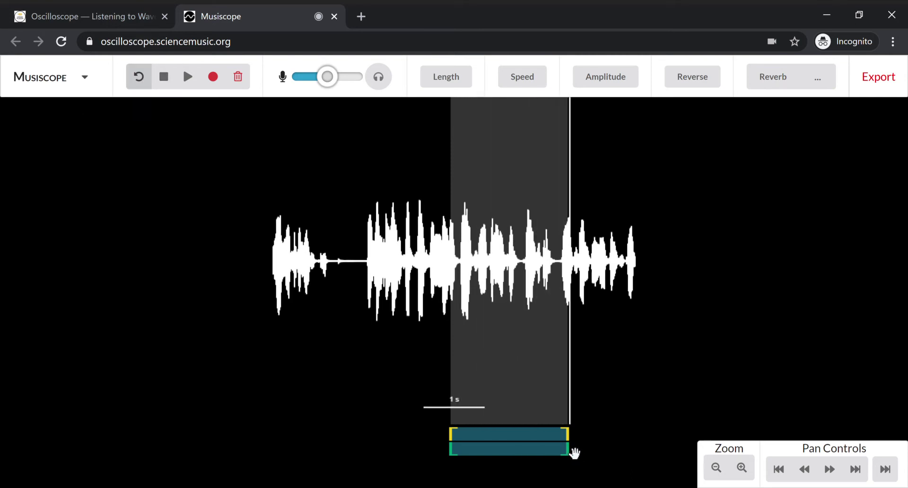
{"action": "left_click_drag", "start_coordinate": [574, 454], "coordinate": [462, 454]}
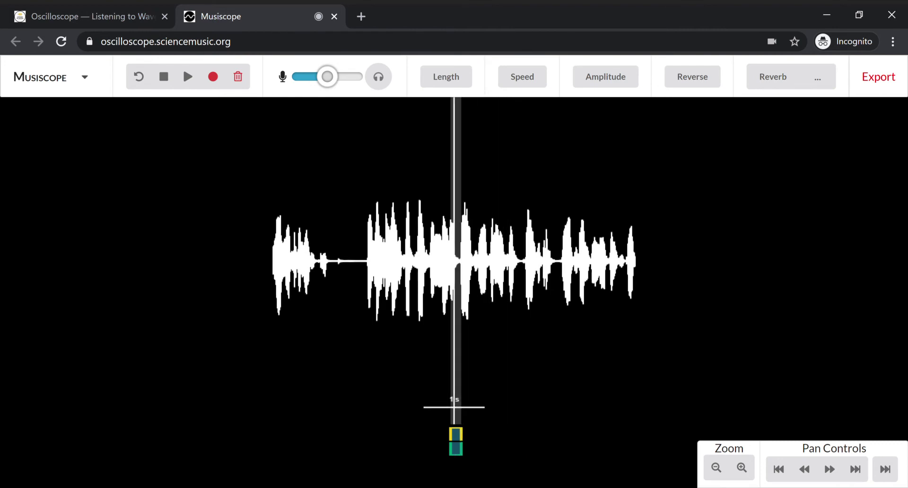
Shorten the looping selection to about 50 ms, extend it to about 600 ms, and stop the loop.
{"action": "left_click", "coordinate": [742, 470]}
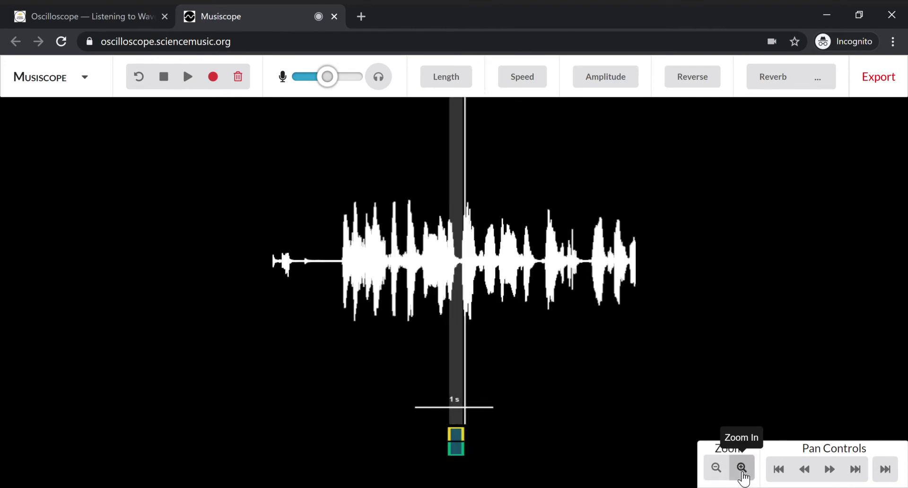
{"action": "left_click", "coordinate": [741, 470]}
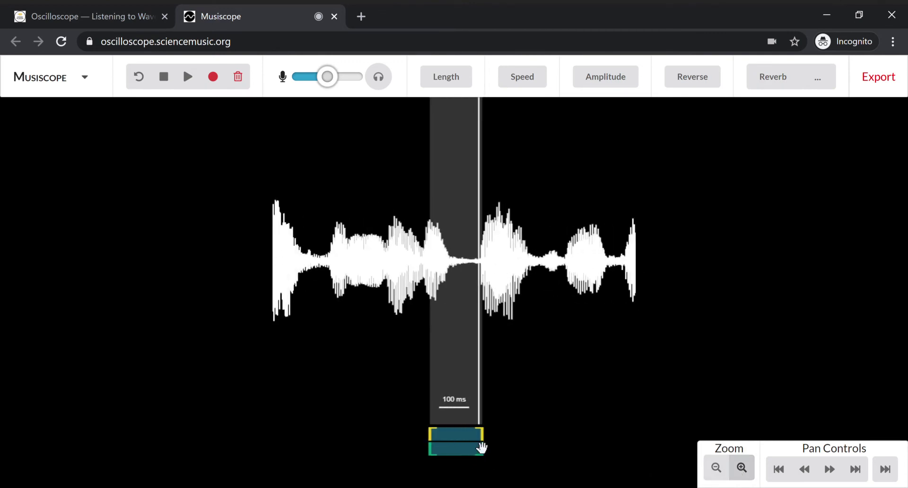
{"action": "left_click_drag", "start_coordinate": [495, 440], "coordinate": [450, 440]}
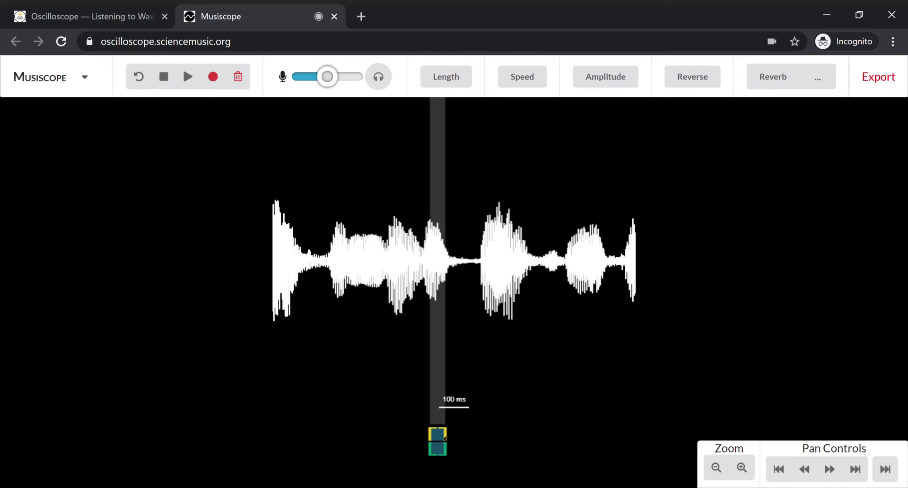
{"action": "left_click_drag", "start_coordinate": [430, 440], "coordinate": [609, 440]}
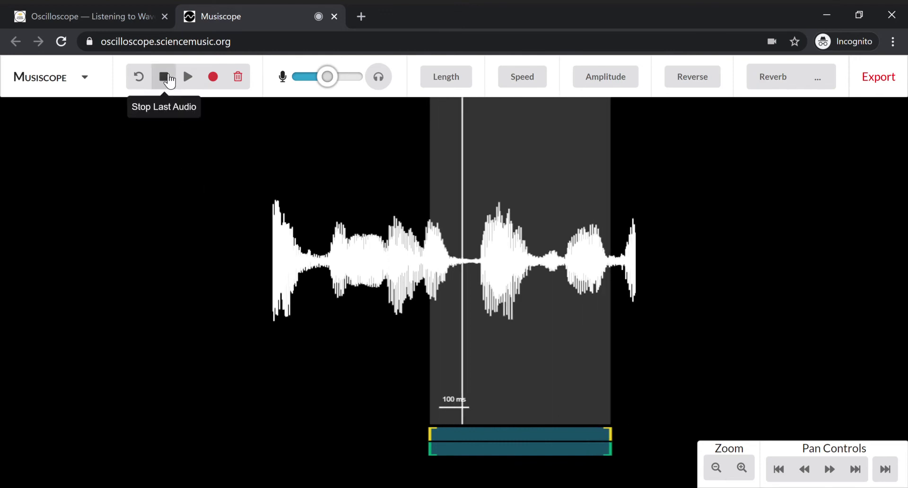
{"action": "left_click", "coordinate": [169, 81]}
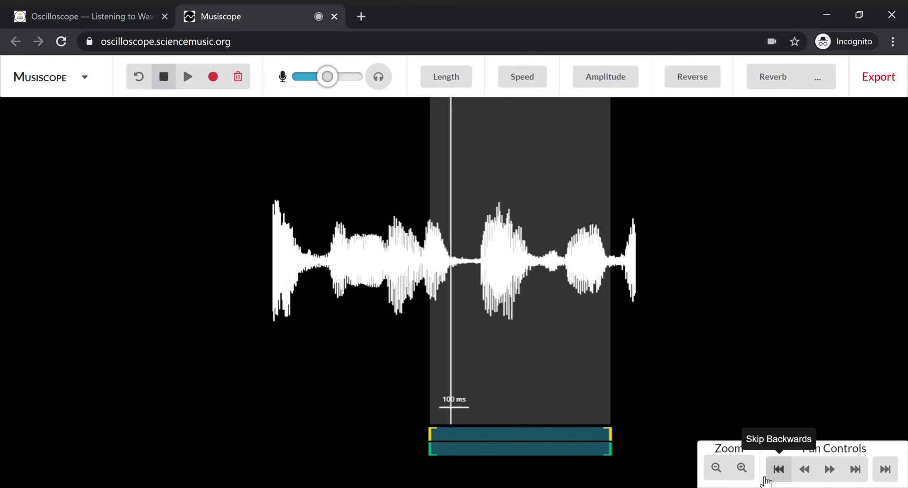
Zoom out to a 1 s scale and loop the selected section again.
{"action": "left_click", "coordinate": [718, 470]}
{"action": "left_click", "coordinate": [718, 470]}
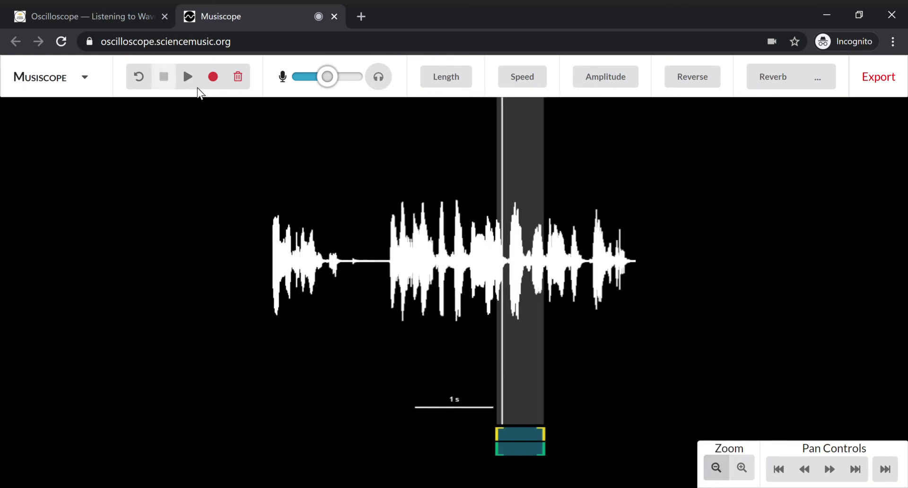
{"action": "left_click", "coordinate": [140, 82]}
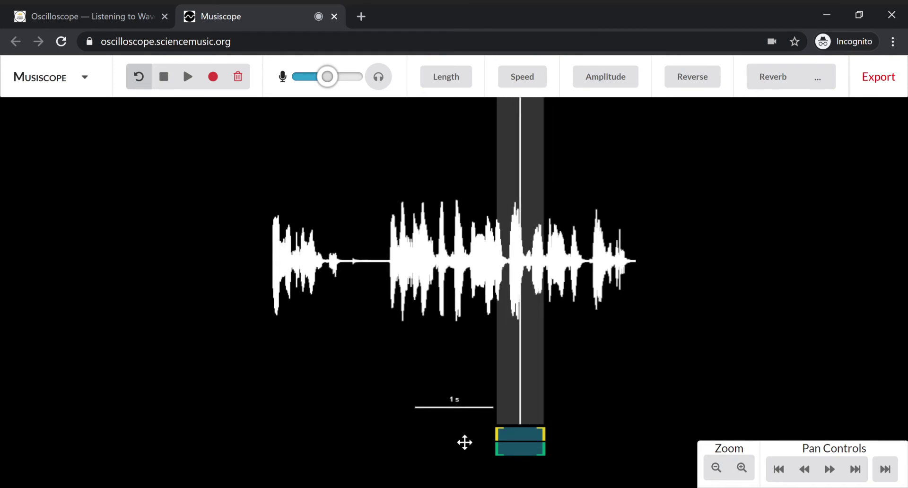
Select about 0.8 s around the start of the second burst, loop and stop it, and clear the selection.
{"action": "left_click_drag", "start_coordinate": [370, 386], "coordinate": [429, 387]}
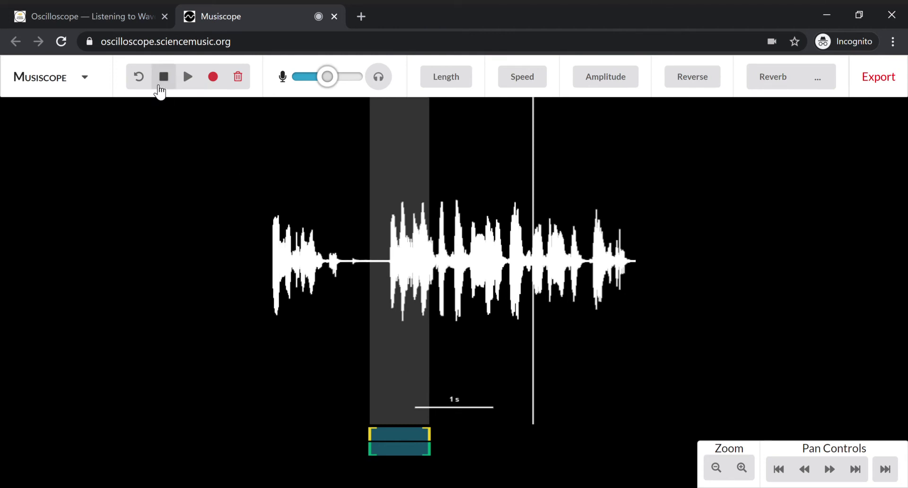
{"action": "left_click", "coordinate": [145, 80]}
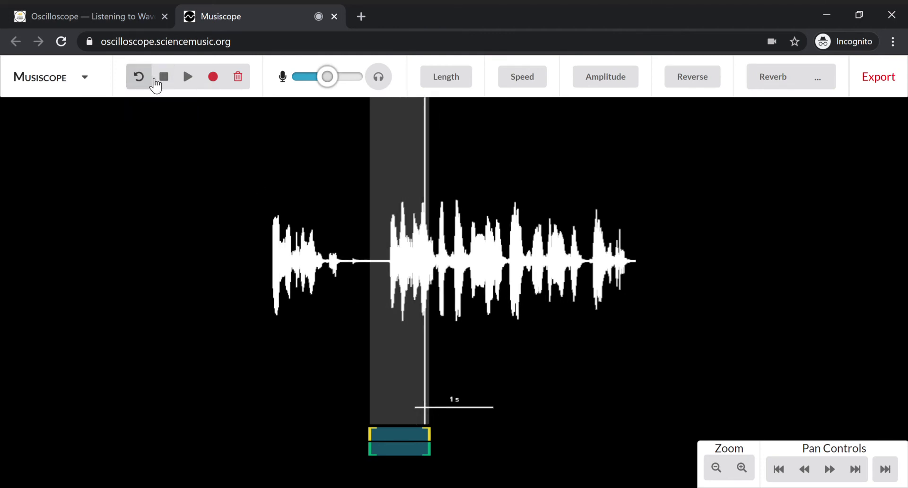
{"action": "left_click", "coordinate": [169, 78]}
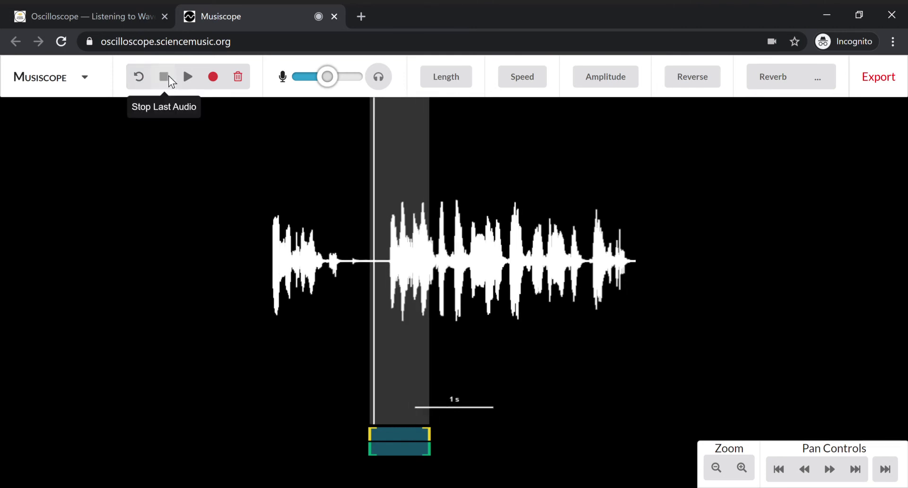
{"action": "left_click", "coordinate": [570, 202]}
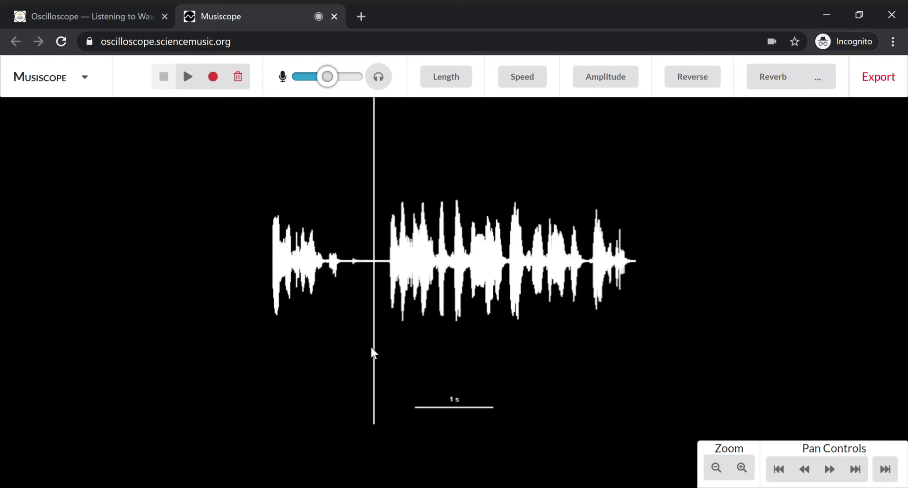
Select and loop about 1.2 s at the start of the second burst, and record a new take over the playing loop.
{"action": "left_click_drag", "start_coordinate": [378, 348], "coordinate": [472, 366]}
{"action": "left_click", "coordinate": [139, 78]}
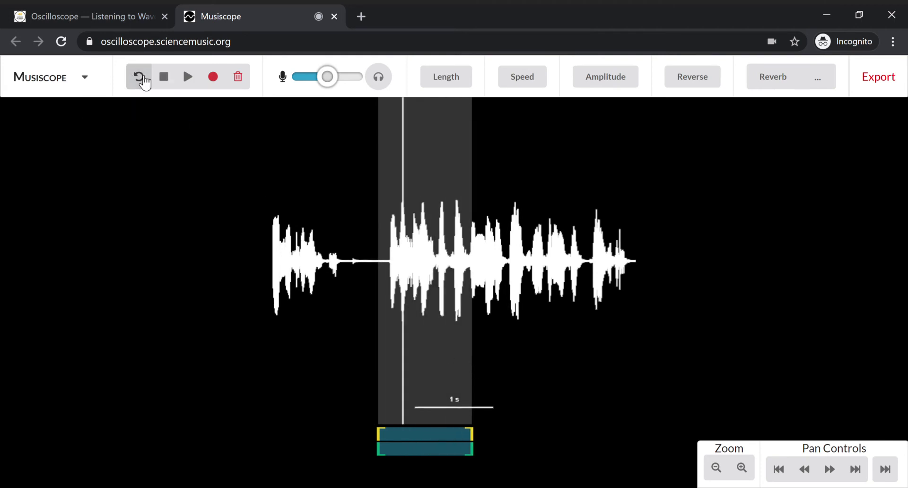
{"action": "left_click", "coordinate": [218, 84]}
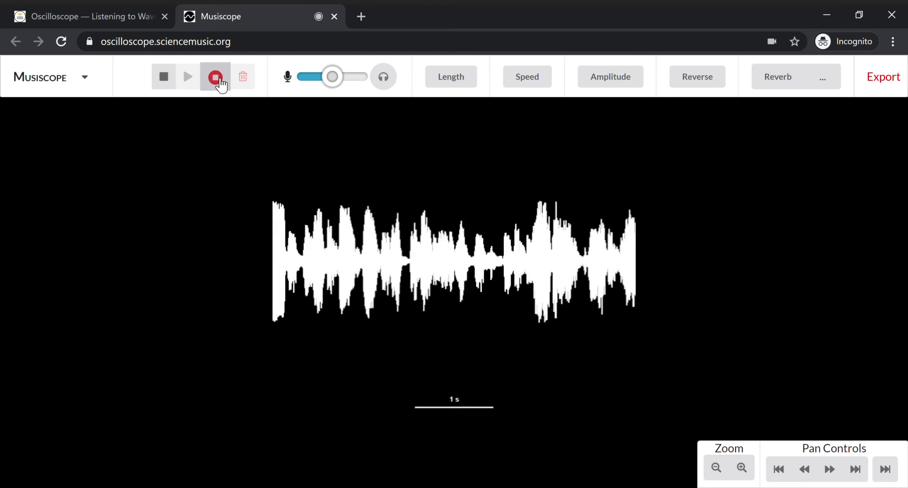
{"action": "left_click", "coordinate": [221, 85]}
{"action": "left_click", "coordinate": [165, 81]}
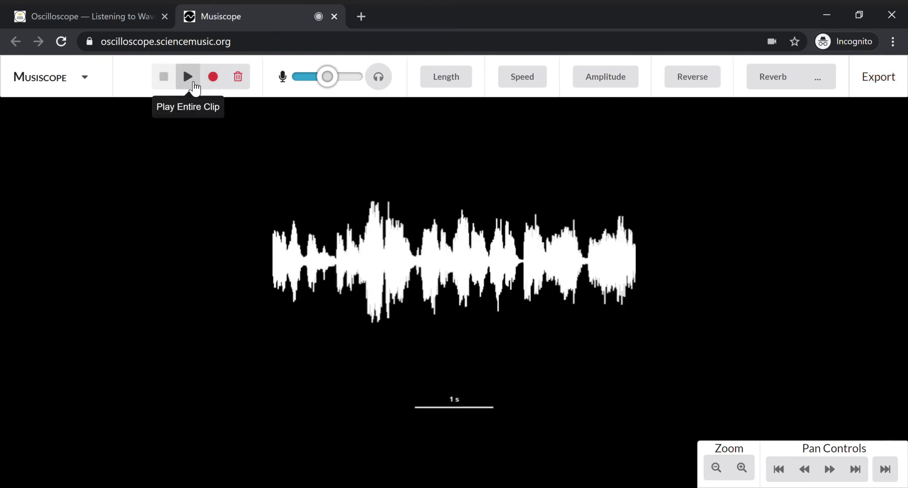
Play the entire new recording, stop it, and zoom out slightly on its waveform.
{"action": "left_click", "coordinate": [187, 78]}
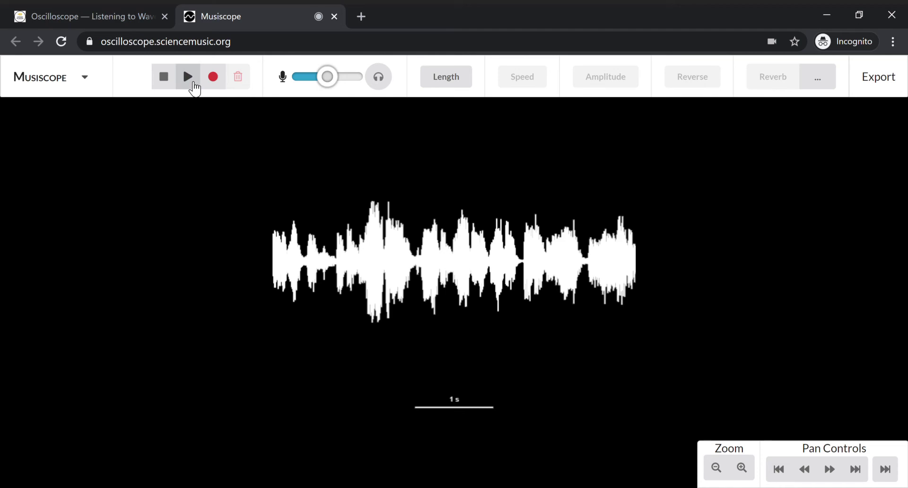
{"action": "left_click", "coordinate": [168, 86]}
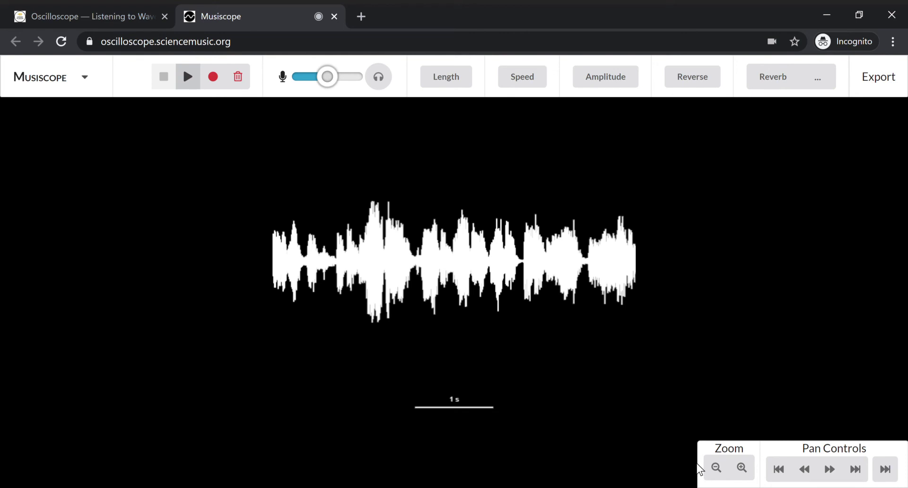
{"action": "left_click", "coordinate": [716, 468]}
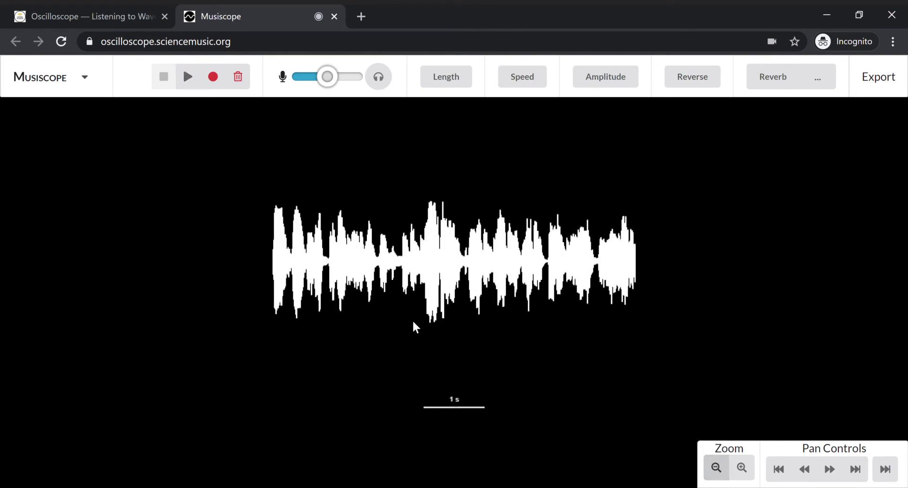
Select and play about 1.1 s in the middle of the waveform, and record a new take in its place.
{"action": "left_click_drag", "start_coordinate": [400, 331], "coordinate": [468, 348]}
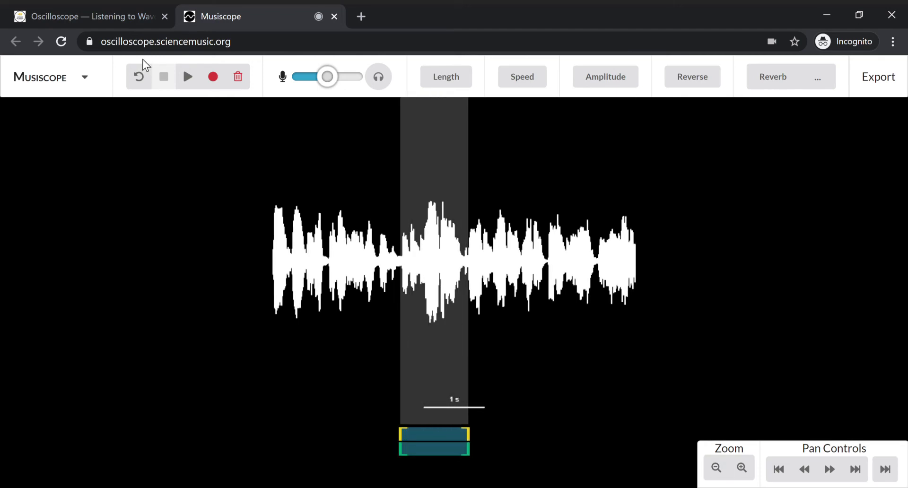
{"action": "left_click", "coordinate": [198, 87]}
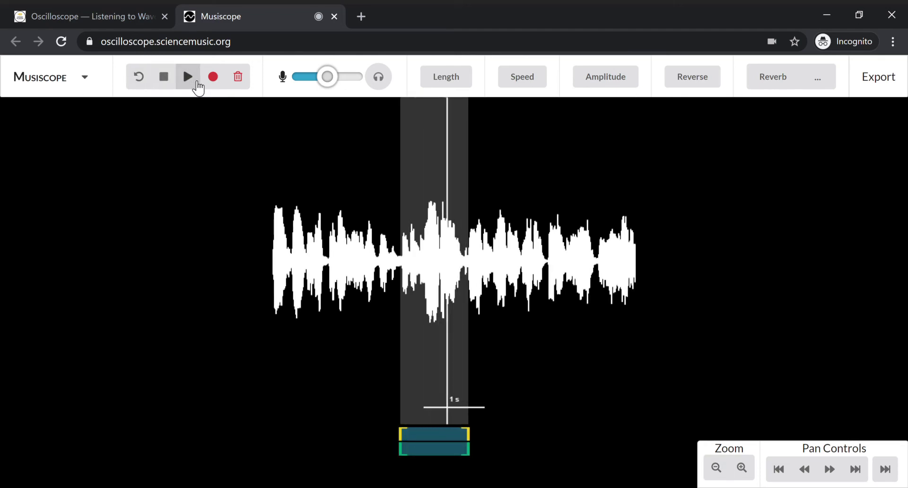
{"action": "left_click", "coordinate": [223, 86]}
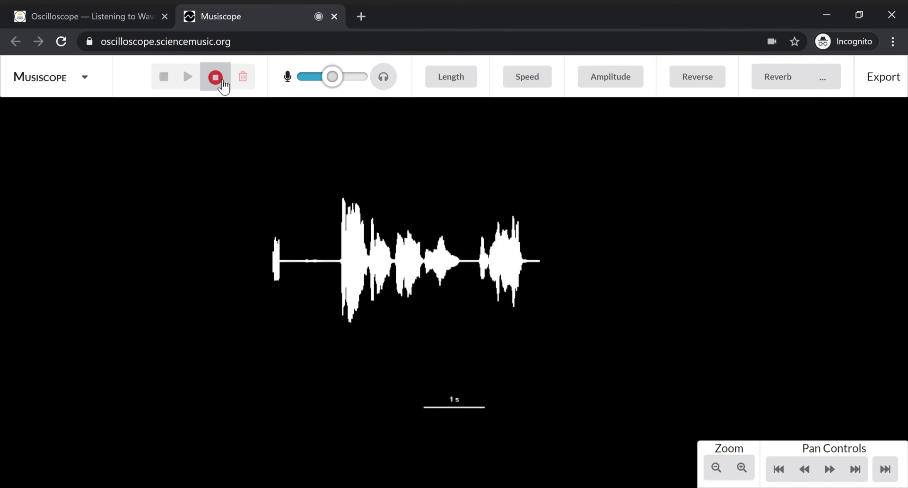
{"action": "left_click", "coordinate": [222, 81]}
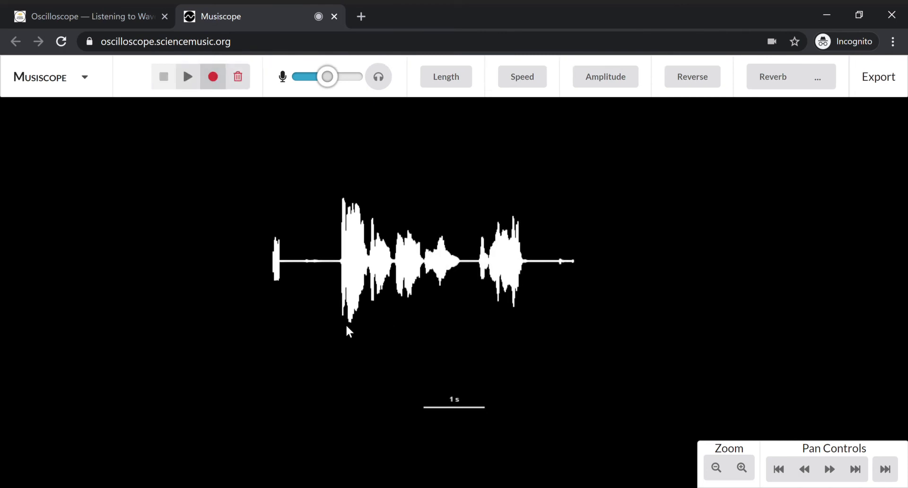
Select about 1.2 s in the middle of the new recording, play it, and replay it sped up to 2.48.
{"action": "left_click_drag", "start_coordinate": [392, 330], "coordinate": [461, 336]}
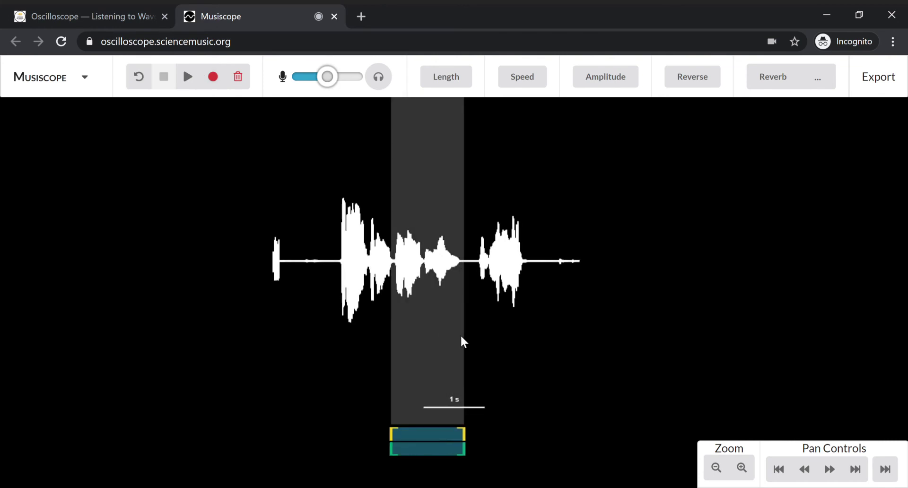
{"action": "left_click", "coordinate": [198, 80]}
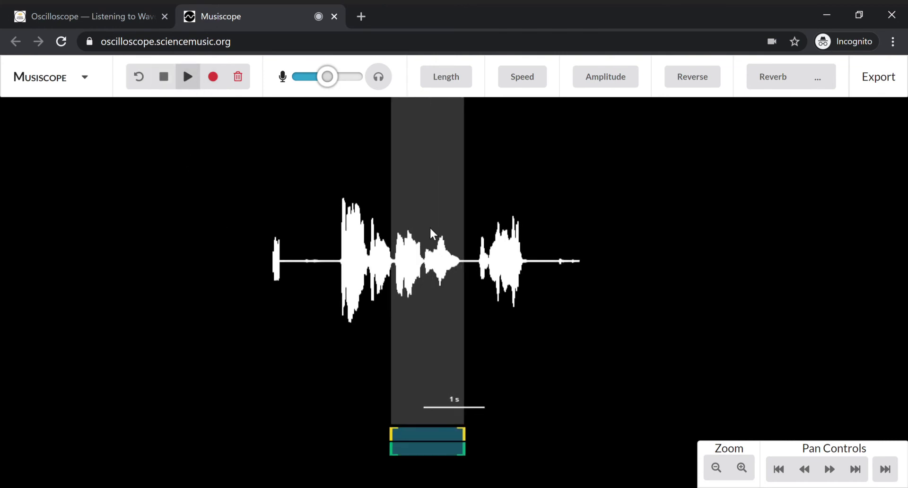
{"action": "left_click", "coordinate": [532, 82]}
{"action": "left_click", "coordinate": [521, 152]}
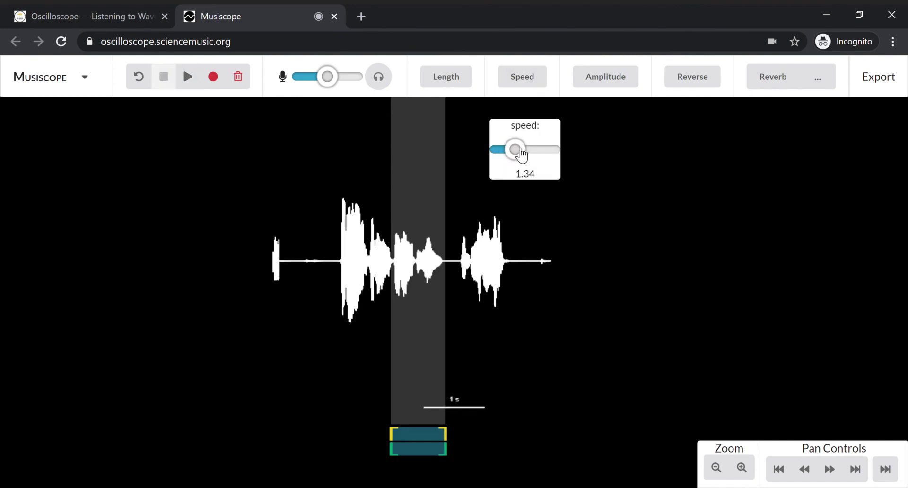
{"action": "left_click_drag", "start_coordinate": [522, 151], "coordinate": [535, 151]}
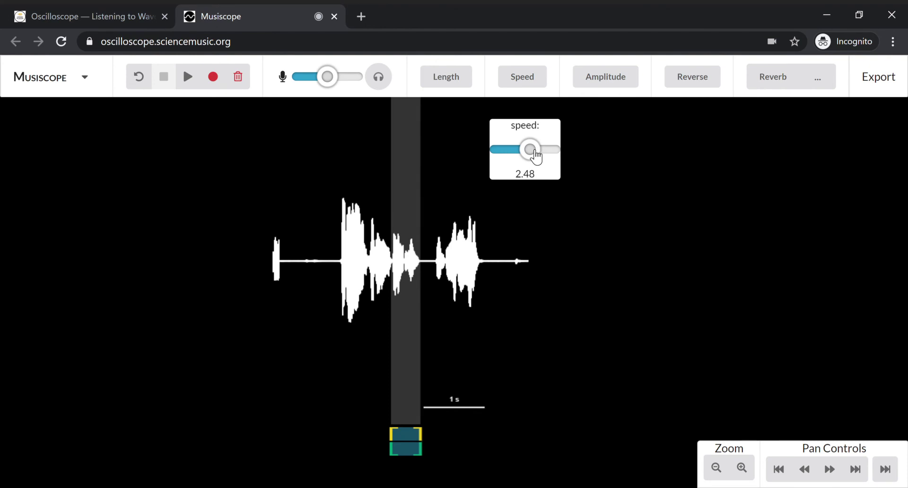
{"action": "left_click", "coordinate": [193, 84]}
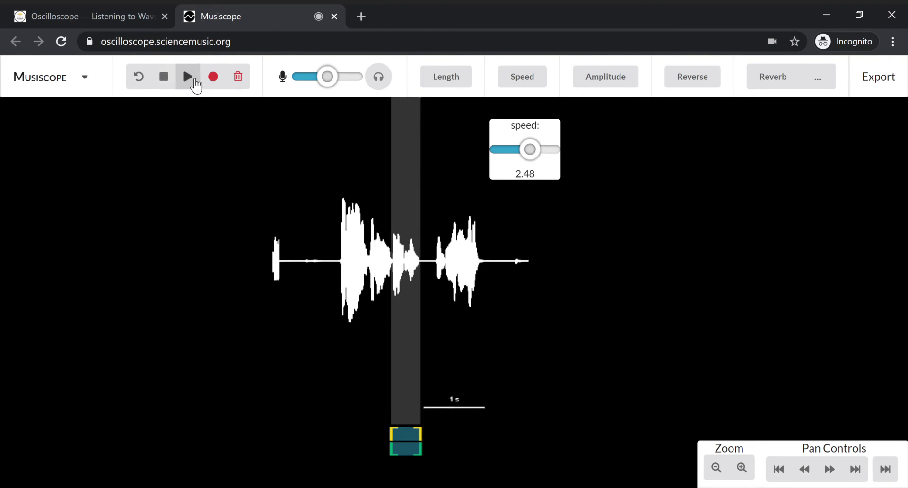
Slow the selected section to a speed of 0.417, play it, and set its speed to 1.937.
{"action": "left_click_drag", "start_coordinate": [532, 154], "coordinate": [286, 98]}
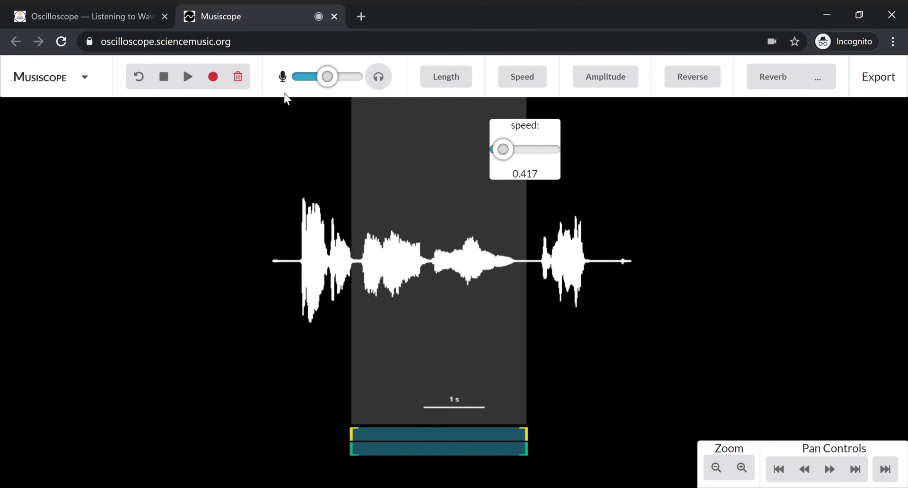
{"action": "left_click", "coordinate": [189, 83]}
{"action": "left_click_drag", "start_coordinate": [504, 152], "coordinate": [529, 158]}
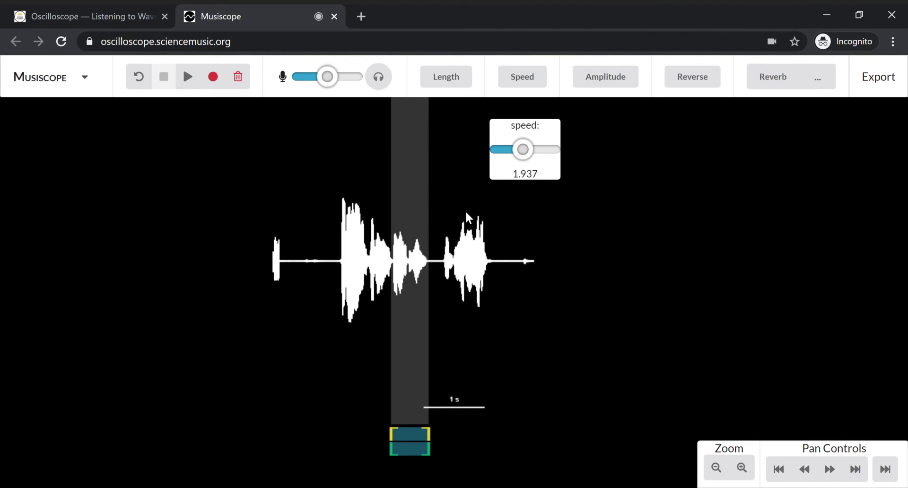
Slow about 0.4 s at the end of the last burst to speed 0.309, and play the recording from before the first large burst.
{"action": "left_click_drag", "start_coordinate": [467, 210], "coordinate": [494, 207]}
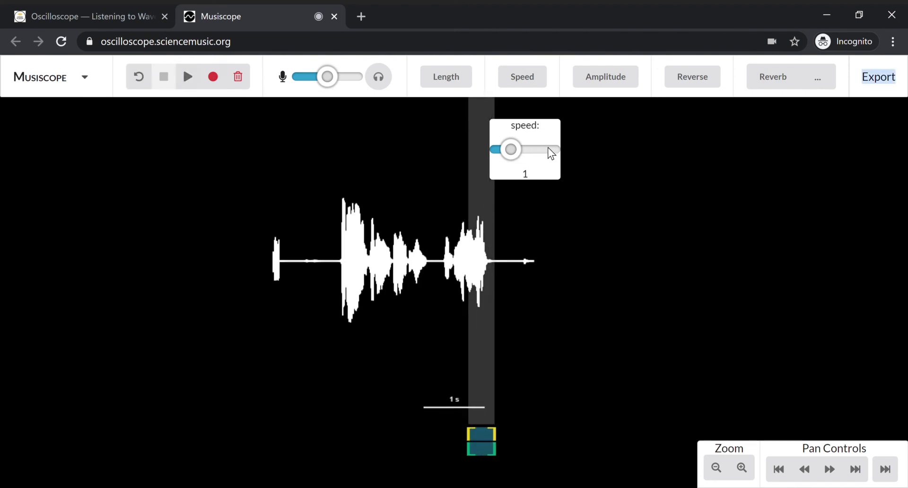
{"action": "left_click_drag", "start_coordinate": [517, 159], "coordinate": [508, 161]}
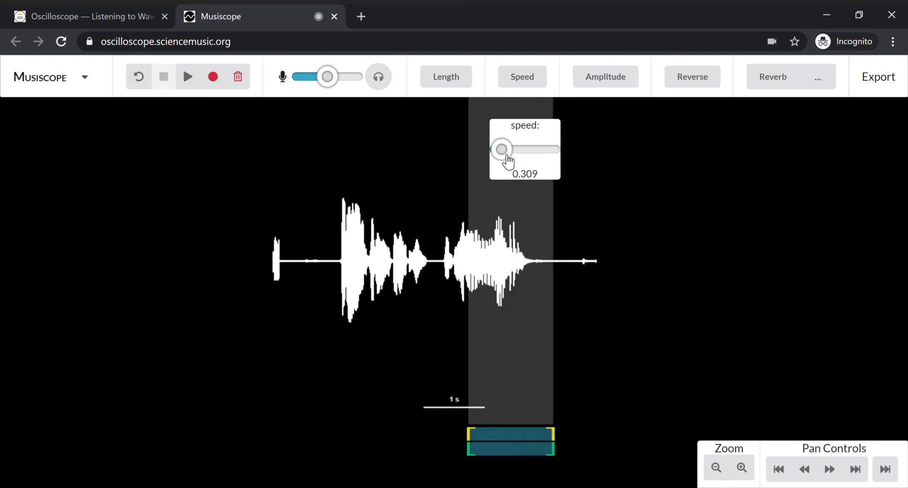
{"action": "left_click", "coordinate": [312, 153]}
{"action": "left_click", "coordinate": [310, 149]}
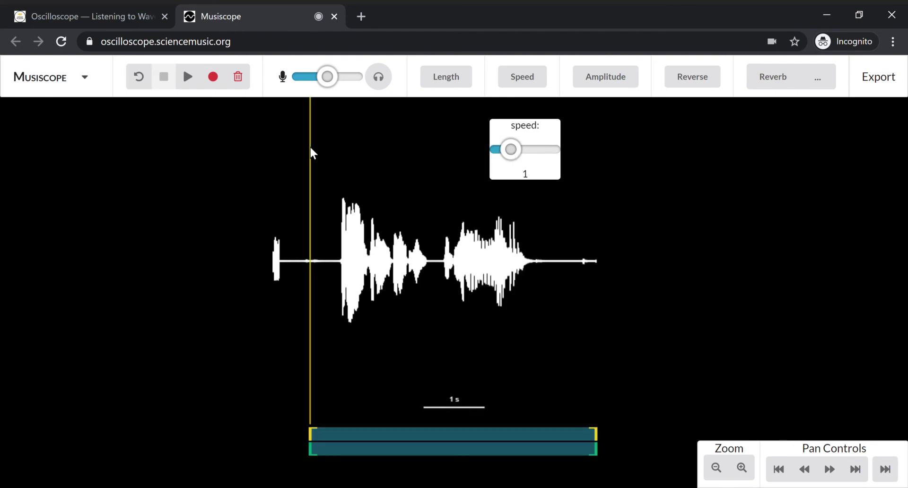
{"action": "left_click", "coordinate": [191, 84]}
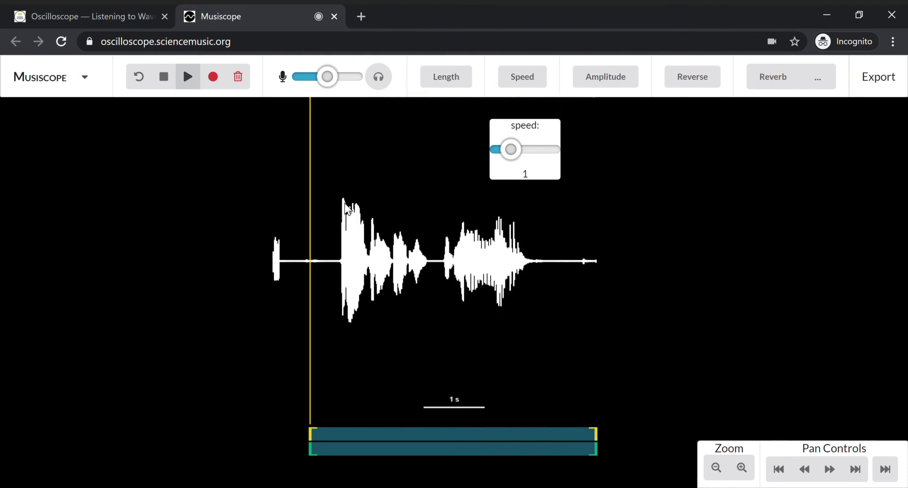
{"action": "left_click", "coordinate": [331, 222]}
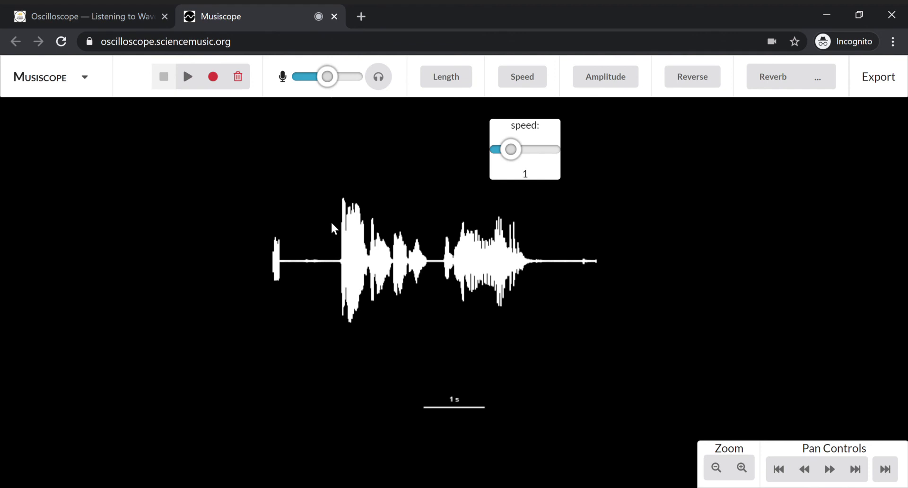
Select and play about 0.9 s around the first large burst, reverse it, and play the reversed section several times.
{"action": "mouse_move", "coordinate": [331, 223]}
{"action": "left_mouse_down"}
{"action": "mouse_move", "coordinate": [397, 243]}
{"action": "mouse_move", "coordinate": [385, 244]}
{"action": "left_mouse_up"}
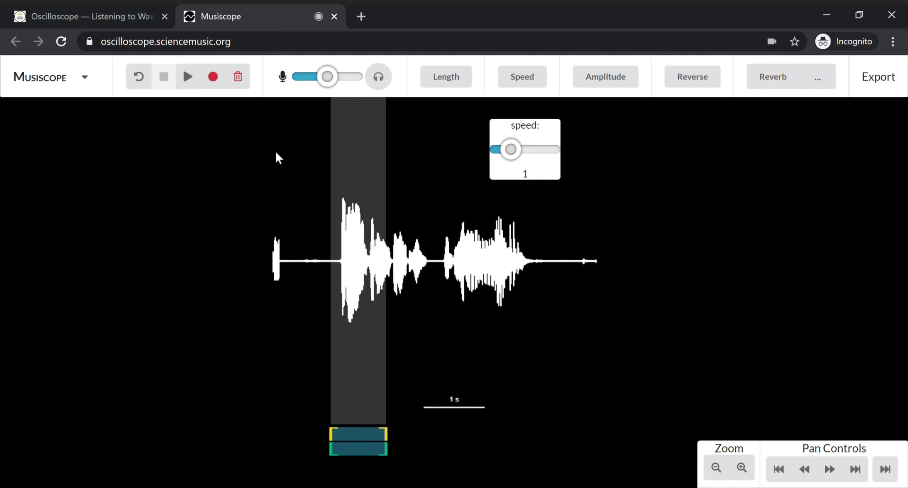
{"action": "left_click", "coordinate": [190, 81]}
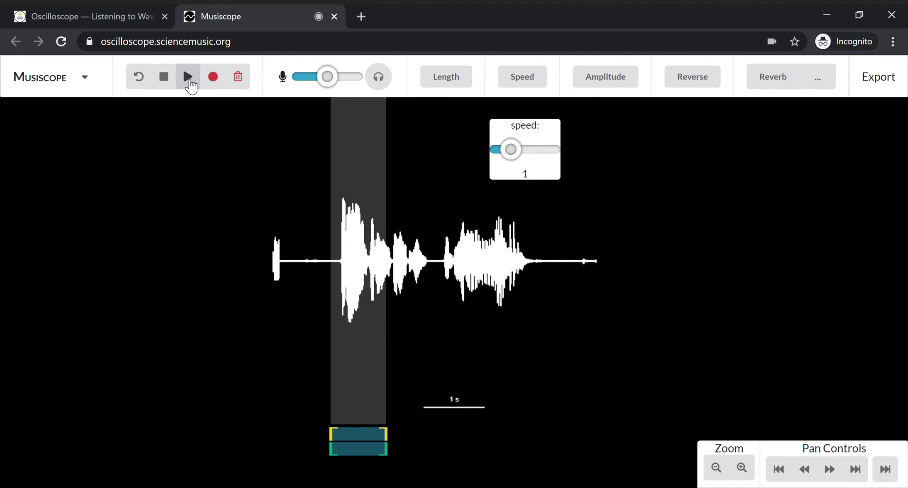
{"action": "left_click", "coordinate": [704, 81]}
{"action": "left_click", "coordinate": [187, 79]}
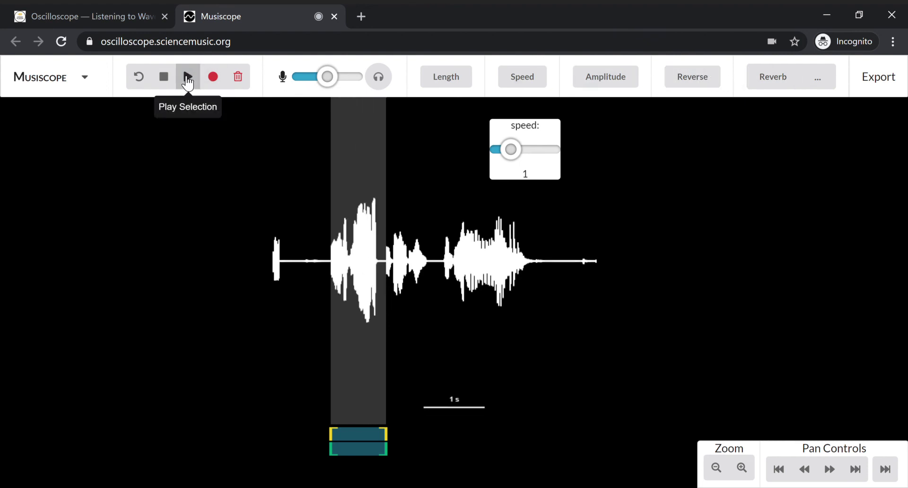
{"action": "left_click", "coordinate": [187, 79]}
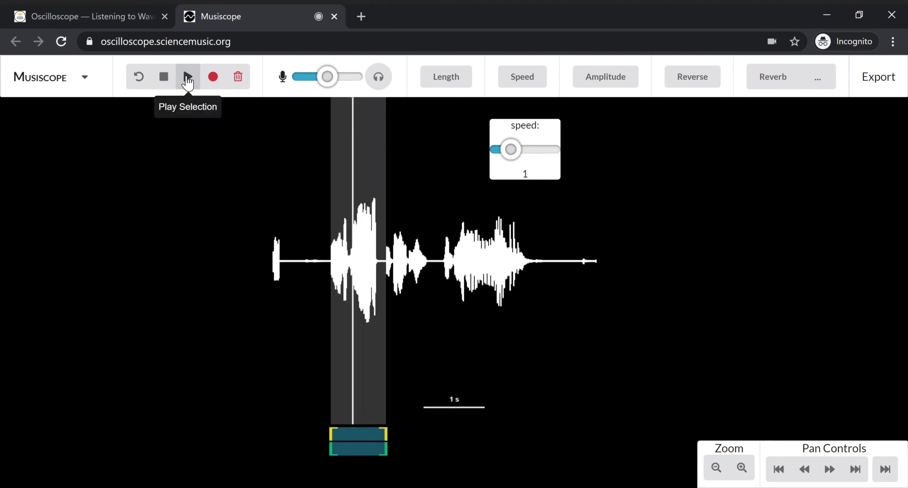
{"action": "left_click", "coordinate": [187, 79]}
{"action": "left_click", "coordinate": [187, 78]}
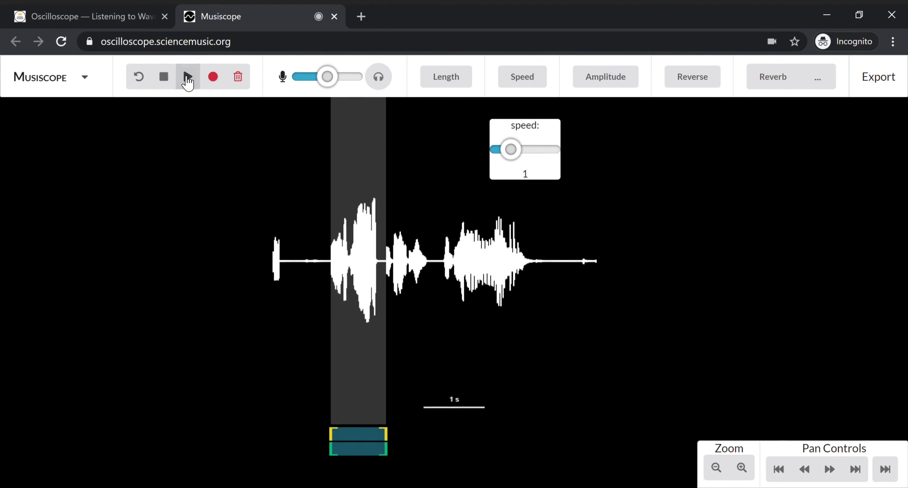
Select about 3.6 s covering all the main bursts, loop it with reverb turned on, stop it, and clear the selection.
{"action": "left_click_drag", "start_coordinate": [306, 205], "coordinate": [527, 235]}
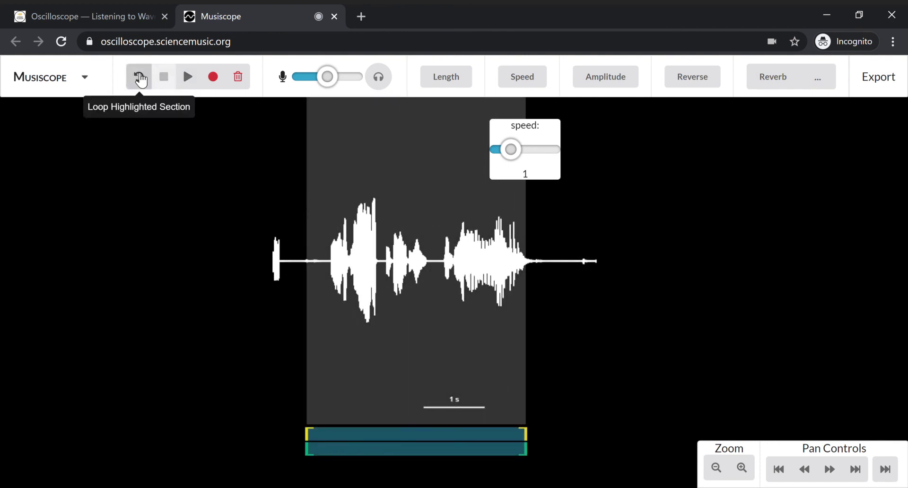
{"action": "left_click", "coordinate": [782, 78]}
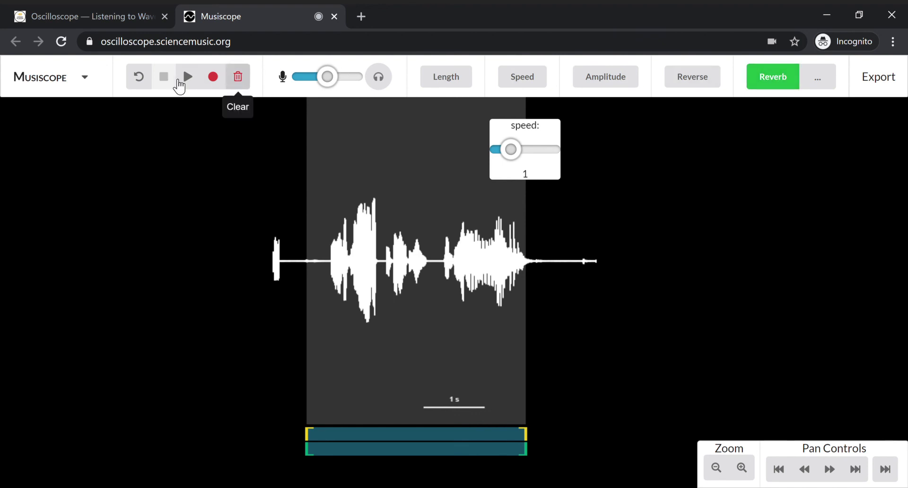
{"action": "left_click", "coordinate": [149, 87]}
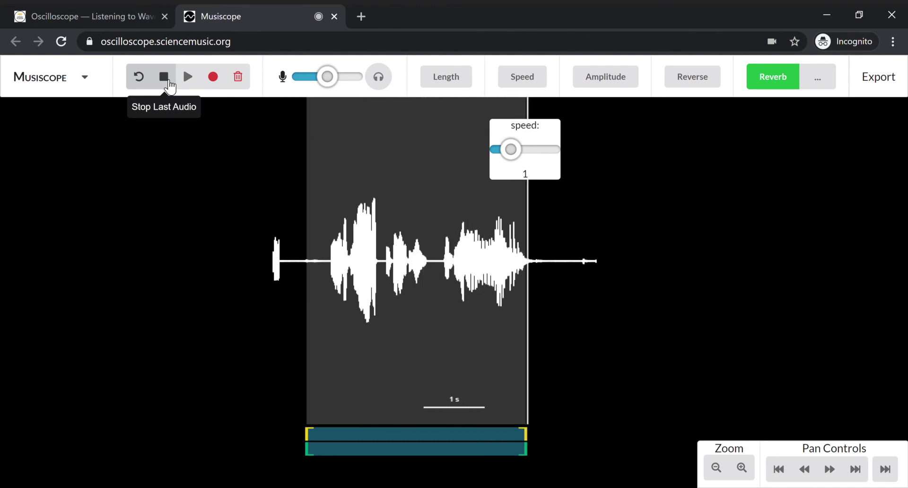
{"action": "left_click", "coordinate": [166, 81]}
{"action": "left_click", "coordinate": [605, 207]}
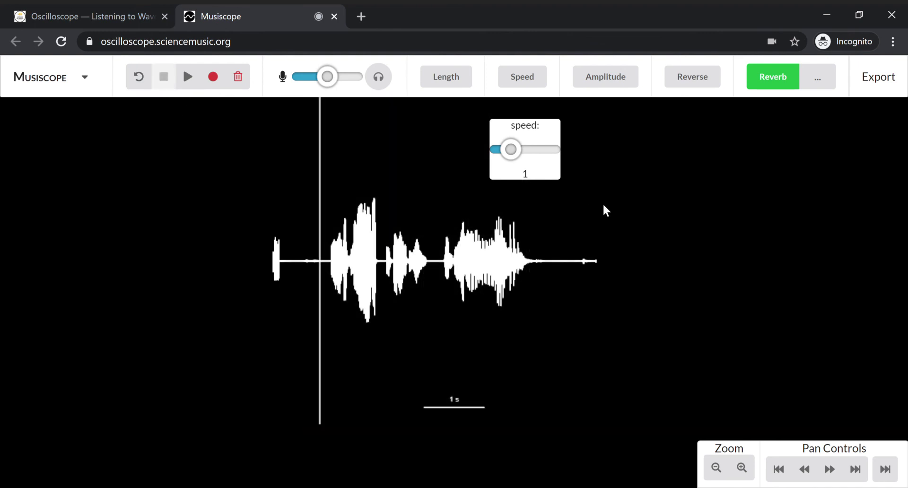